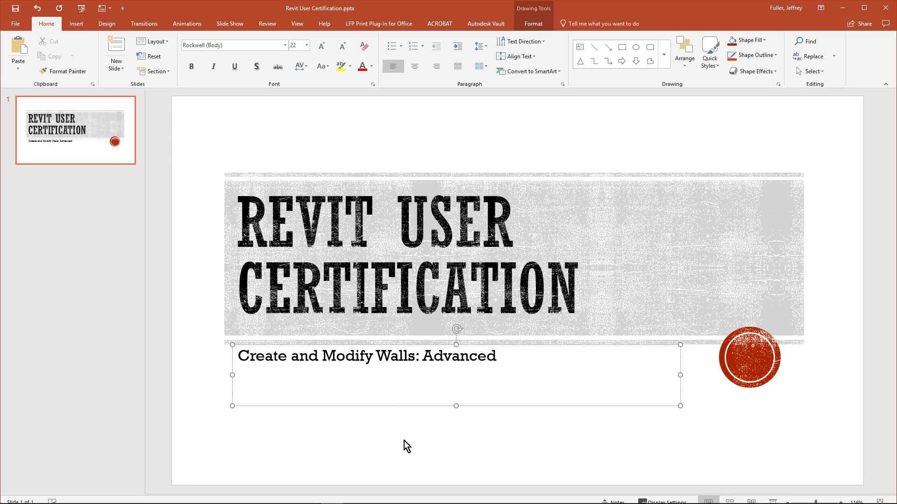
Switch to Revit, open the Level 1 floor plan, and start the Architecture Wall tool
mouse_move(356, 502)
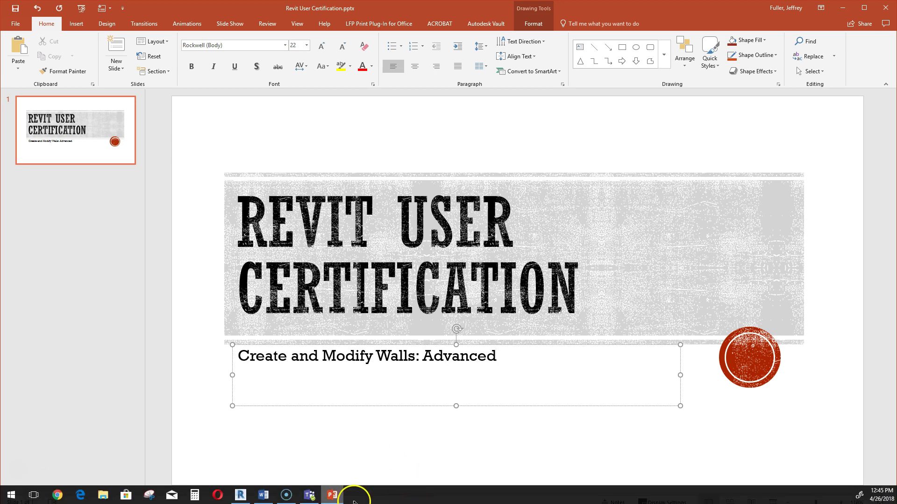
left_click(240, 497)
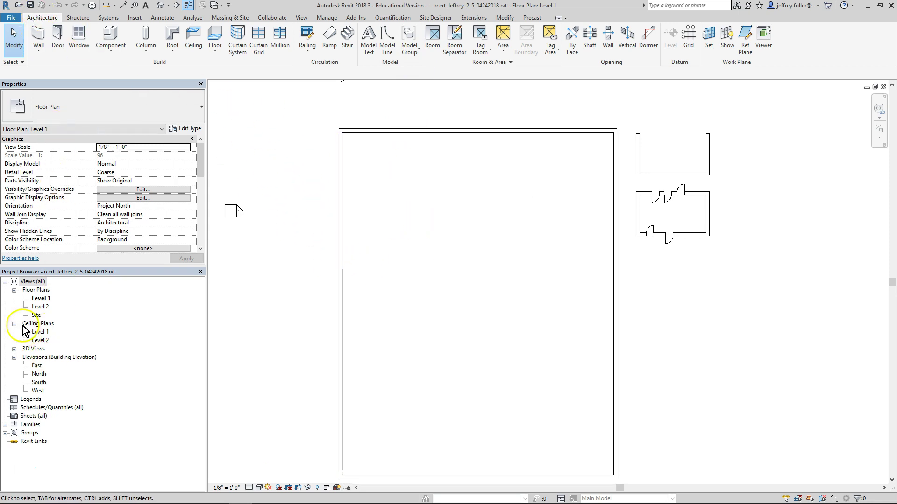
left_click(41, 299)
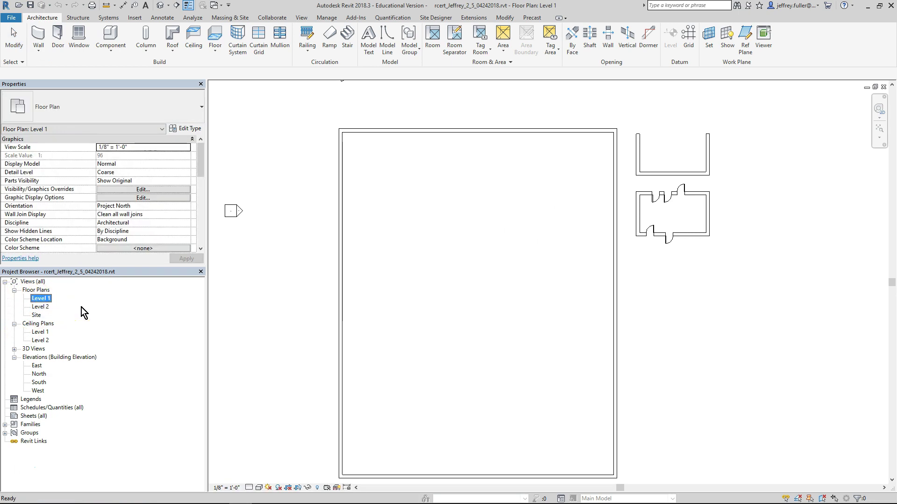
left_click(32, 19)
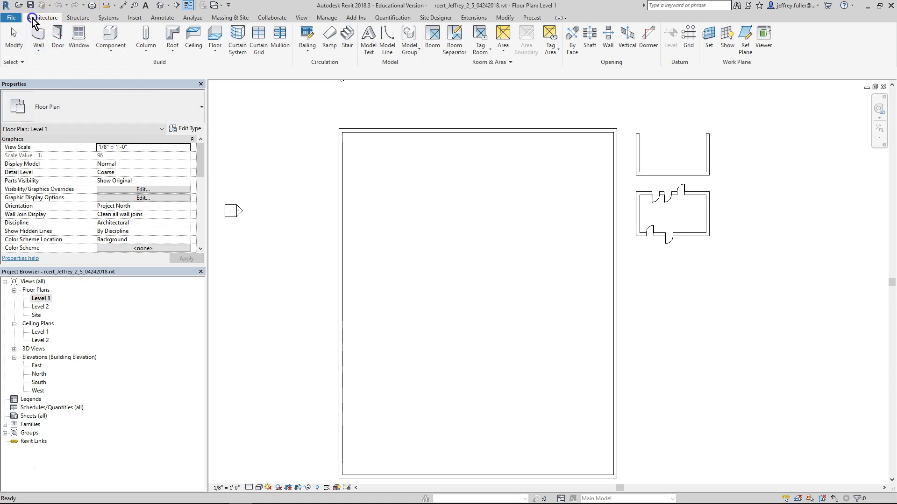
left_click(37, 35)
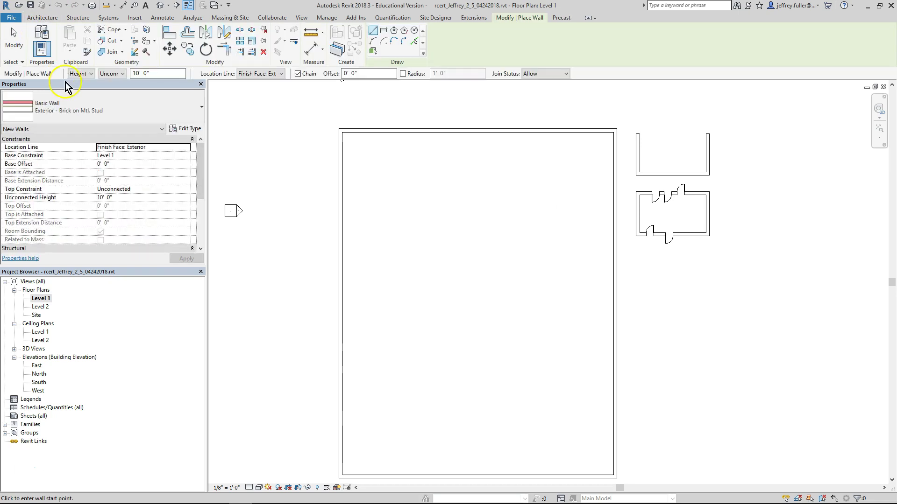
left_click(121, 106)
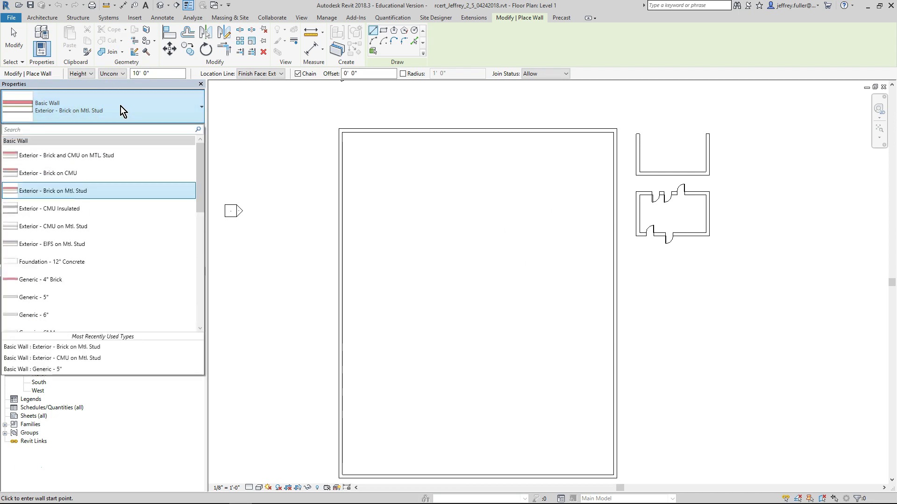
left_click(61, 111)
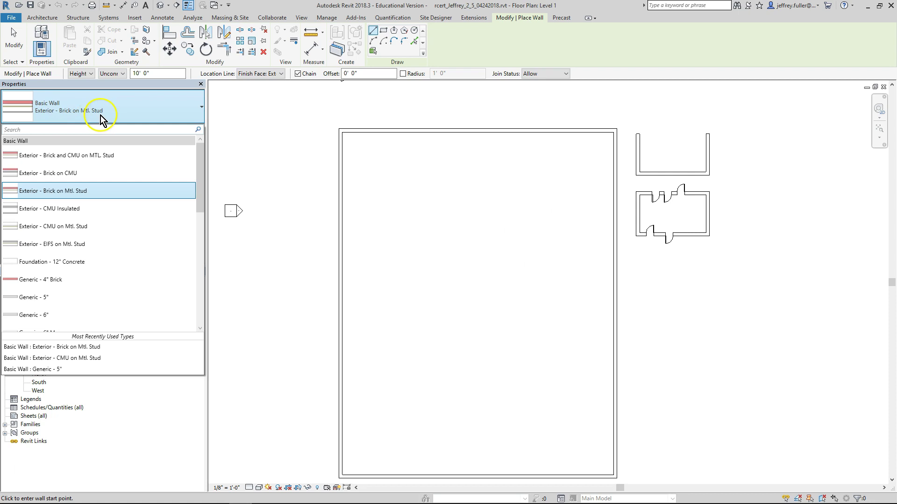
left_click(12, 197)
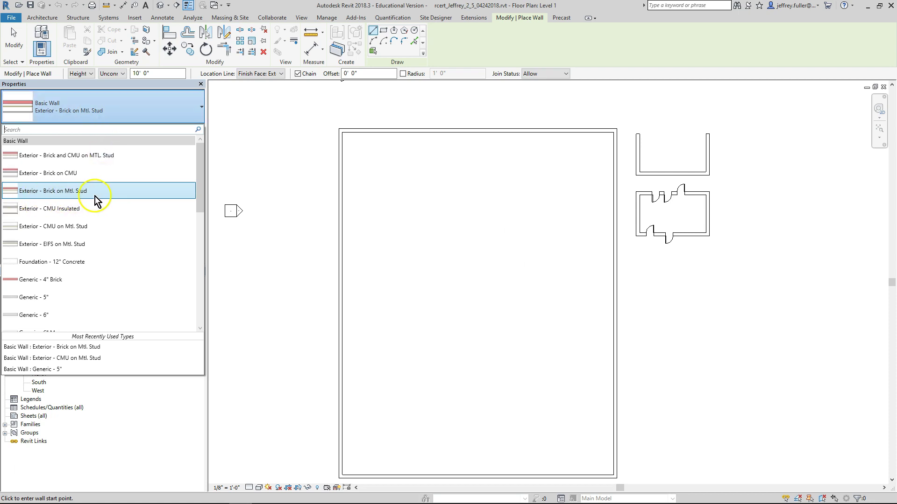
mouse_move(102, 194)
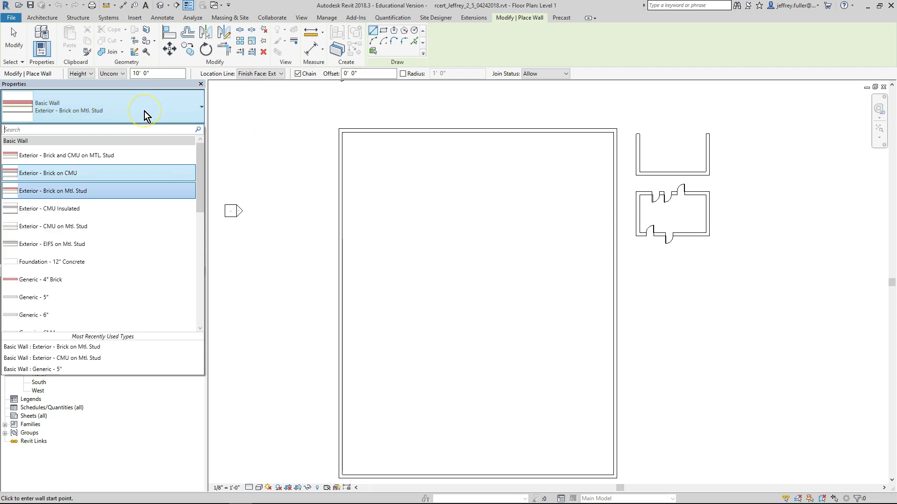
left_click(218, 123)
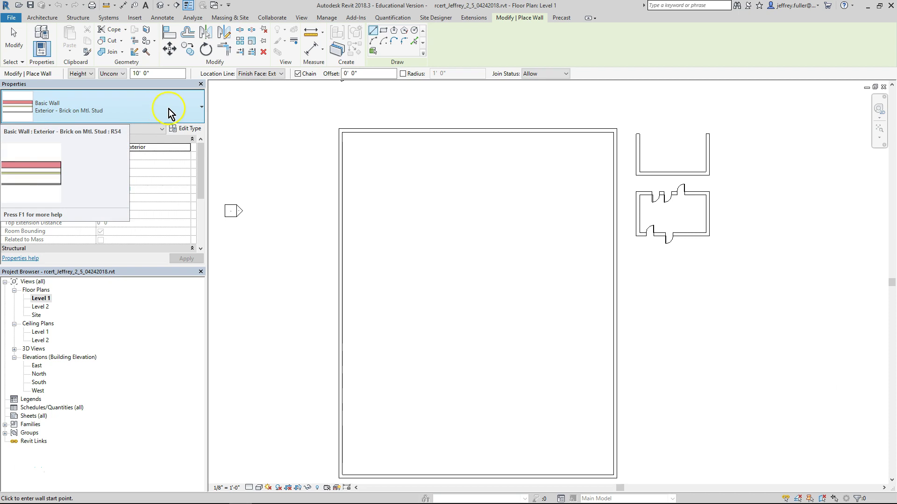
Duplicate Exterior - Brick on Mtl. Stud as a new wall type named 'Brick on Timber Stud'
left_click(192, 132)
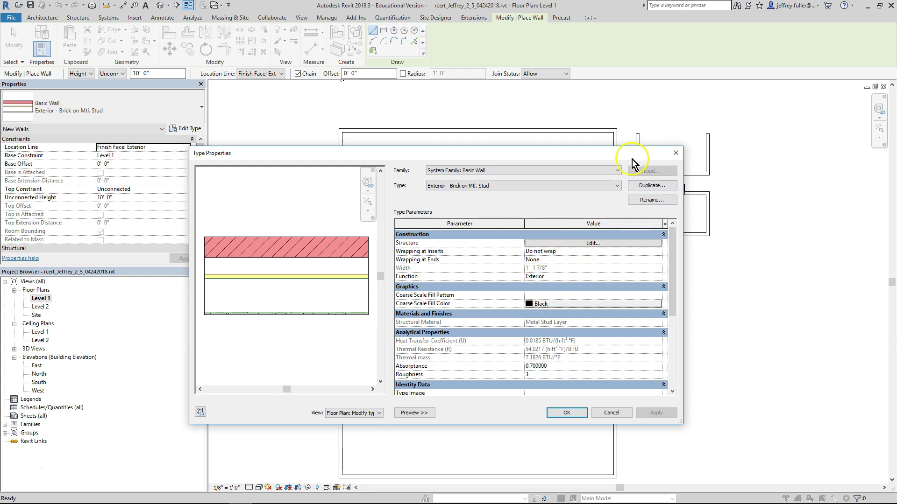
left_click(701, 183)
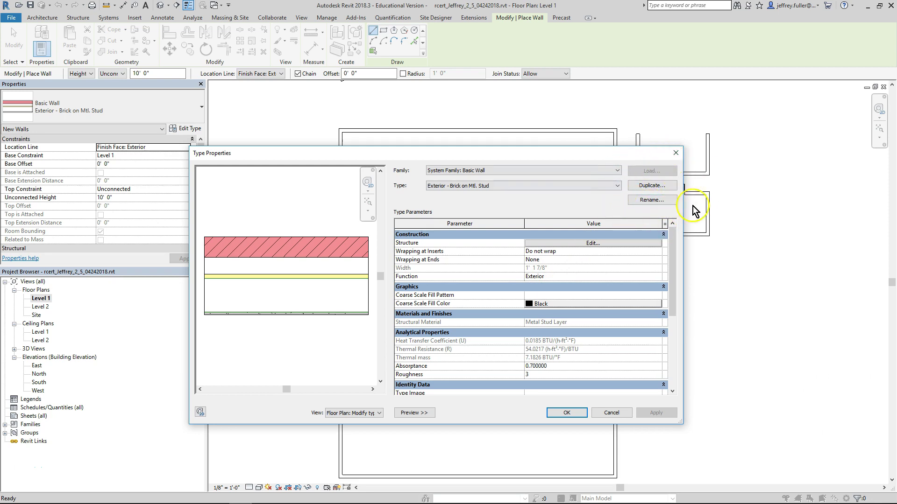
left_click(654, 186)
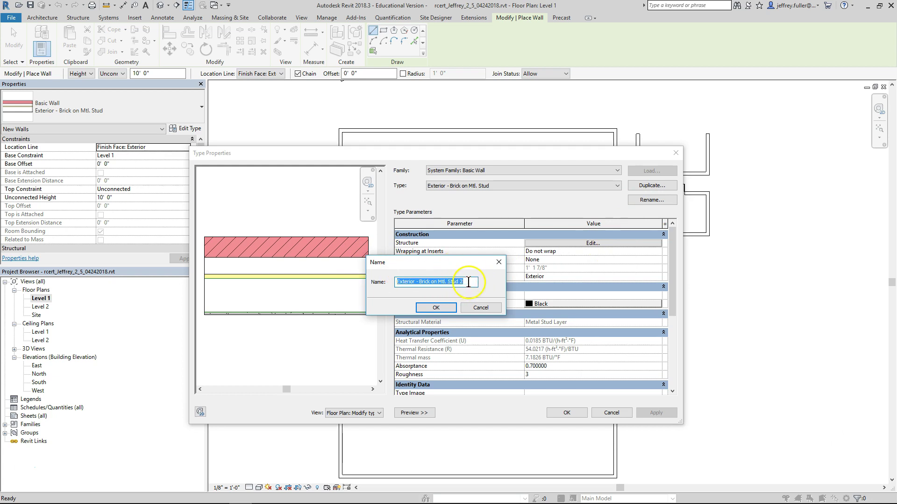
type("Br")
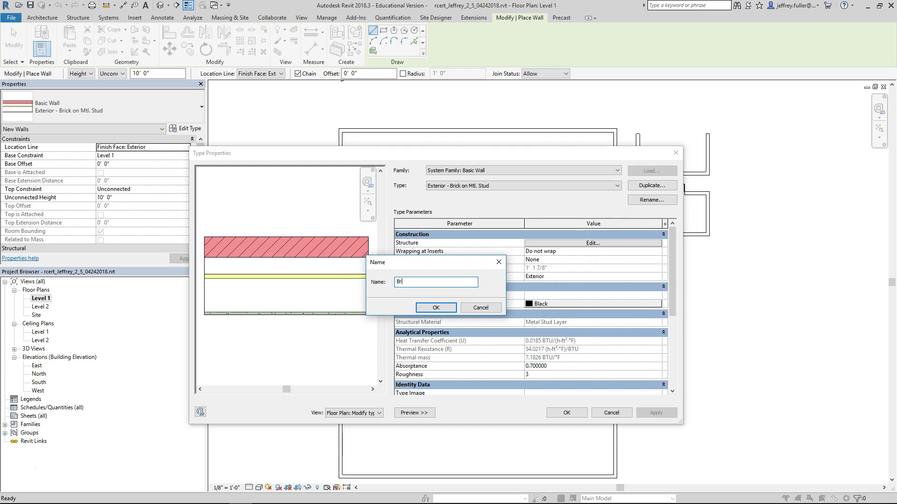
type("ick on Timber Stud")
left_click(438, 310)
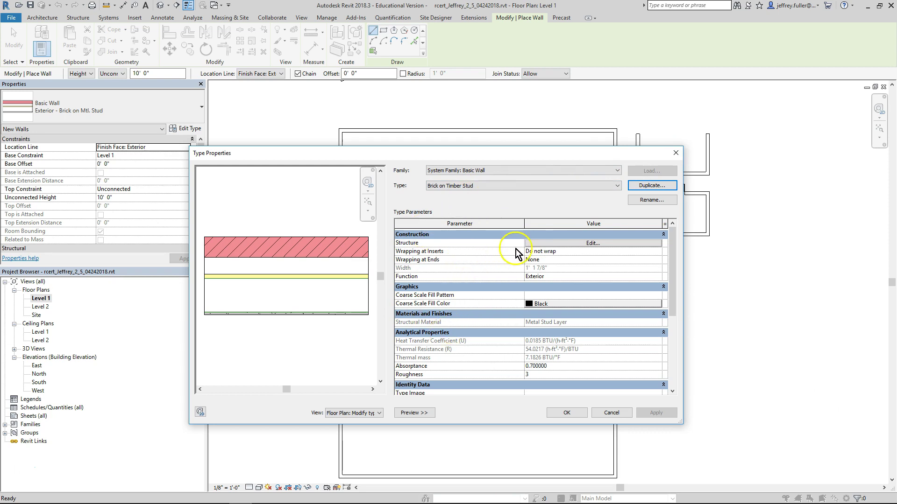
Open the Brick on Timber Stud structure in Edit Assembly and review its 1' 1 7/8" layers
left_click(557, 243)
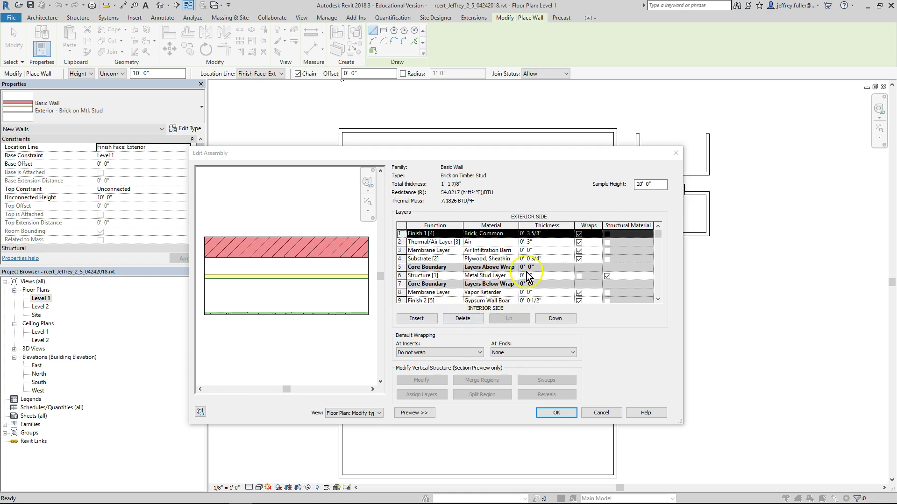
scroll(527, 276, "down", 2)
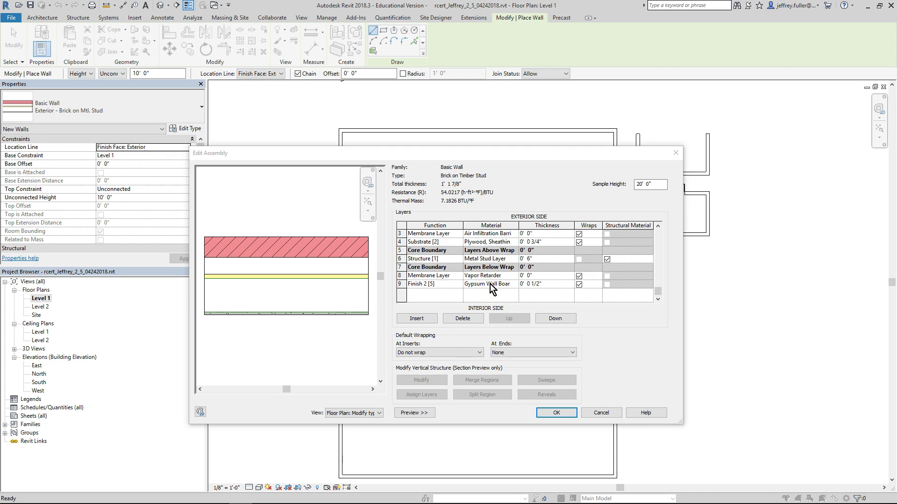
scroll(489, 287, "up", 2)
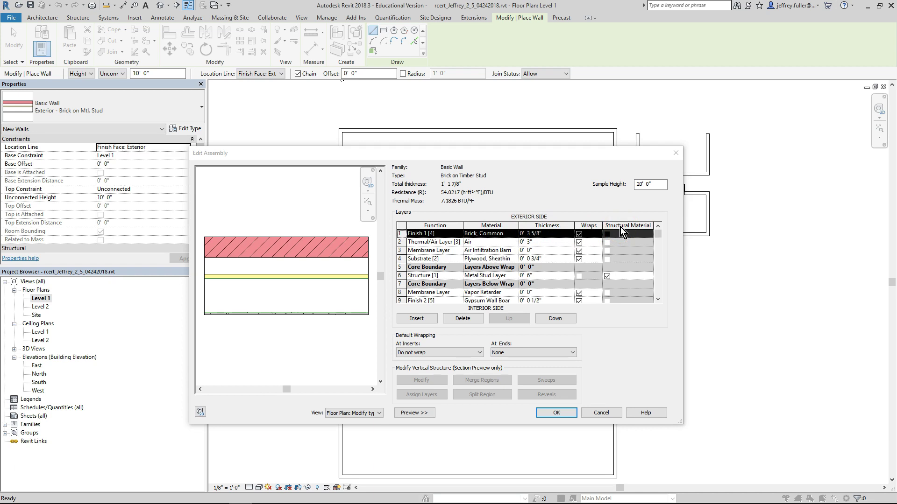
left_click(419, 225)
left_click(423, 234)
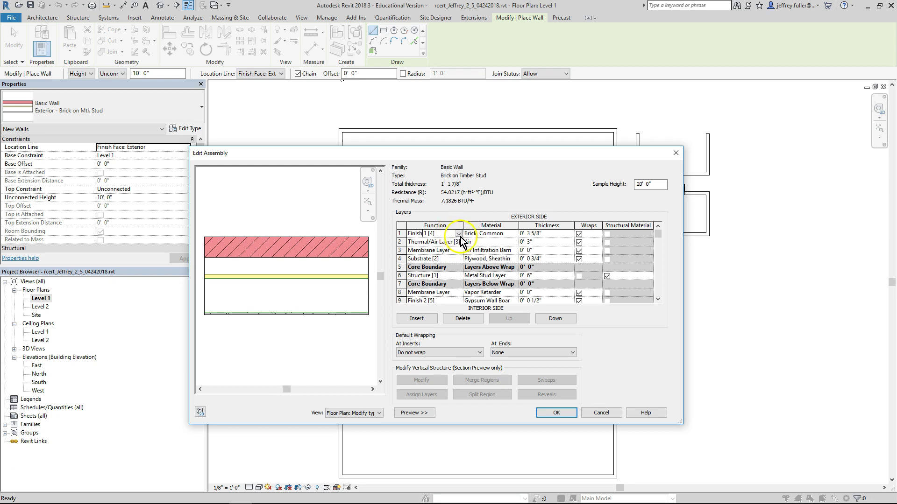
left_click(458, 234)
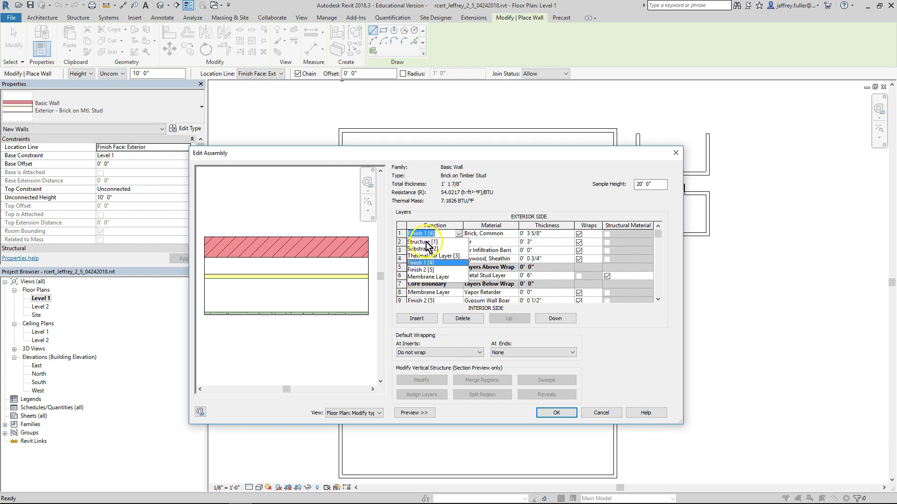
left_click(432, 263)
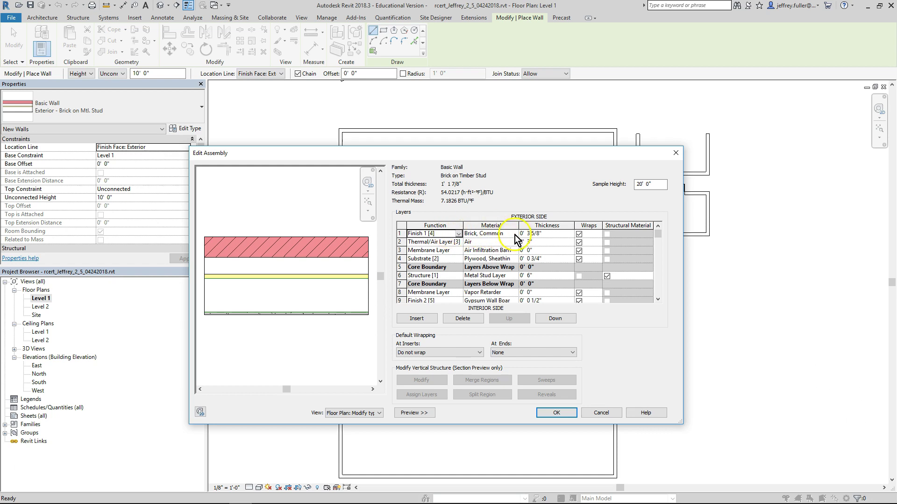
left_click(498, 234)
Open the Material Browser for layer 1, preview Cherry, then reselect Brick, Common
left_click(514, 234)
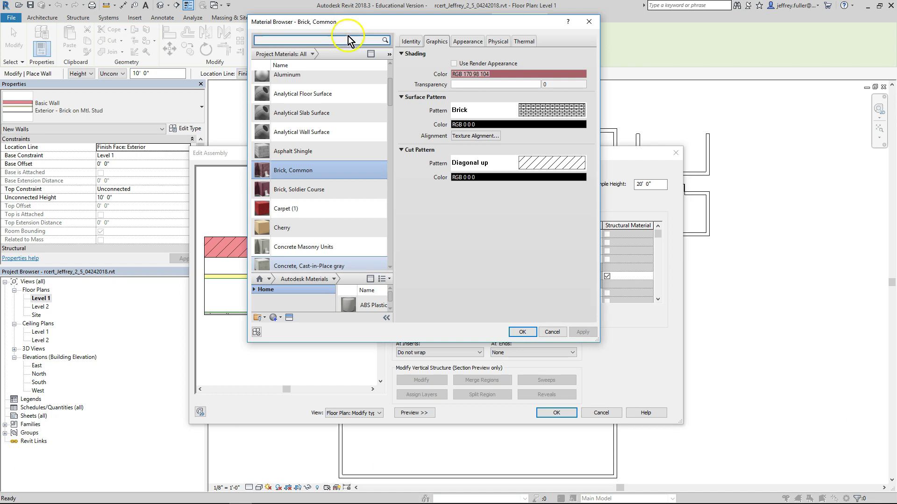
scroll(319, 96, "up", 2)
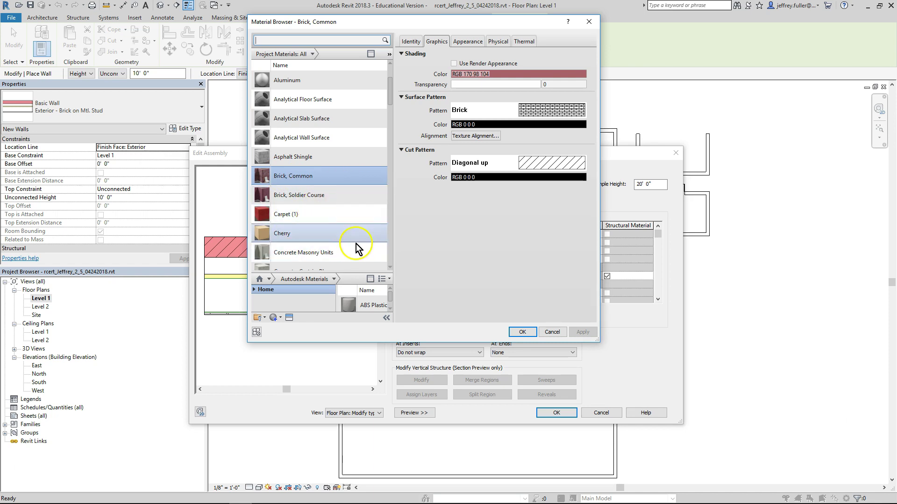
left_click(290, 237)
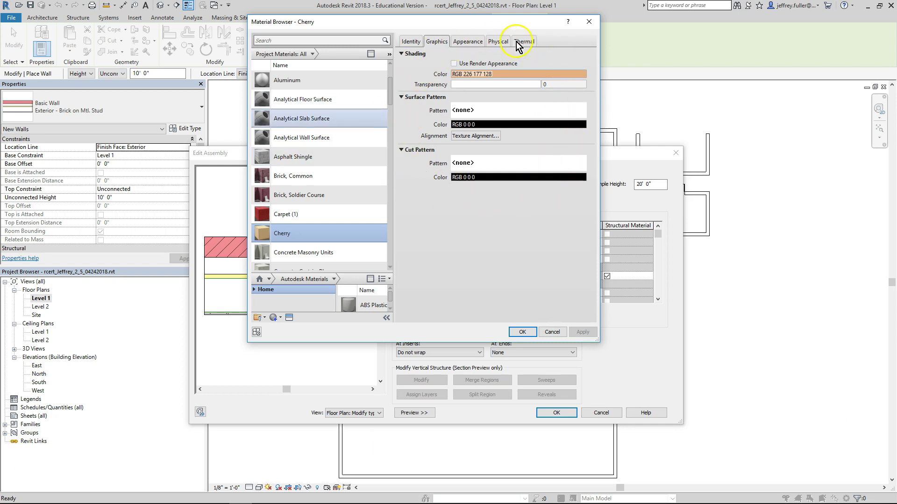
left_click(288, 177)
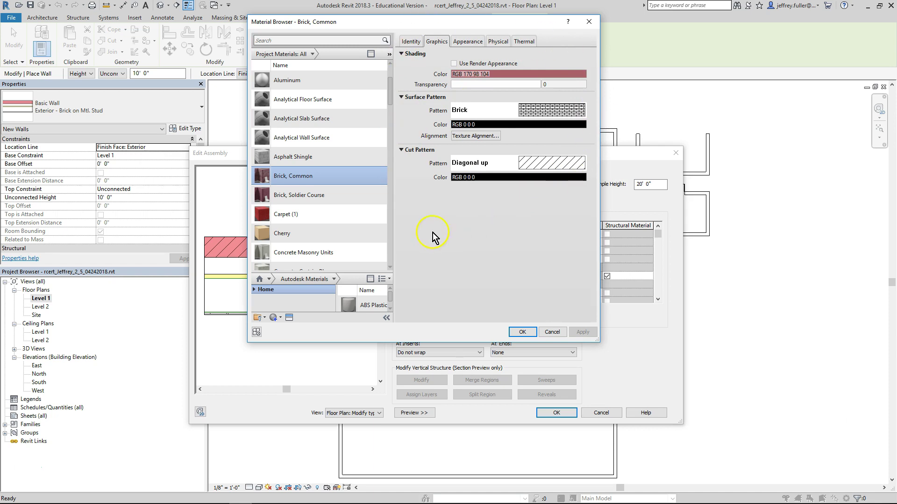
scroll(318, 262, "down", 1)
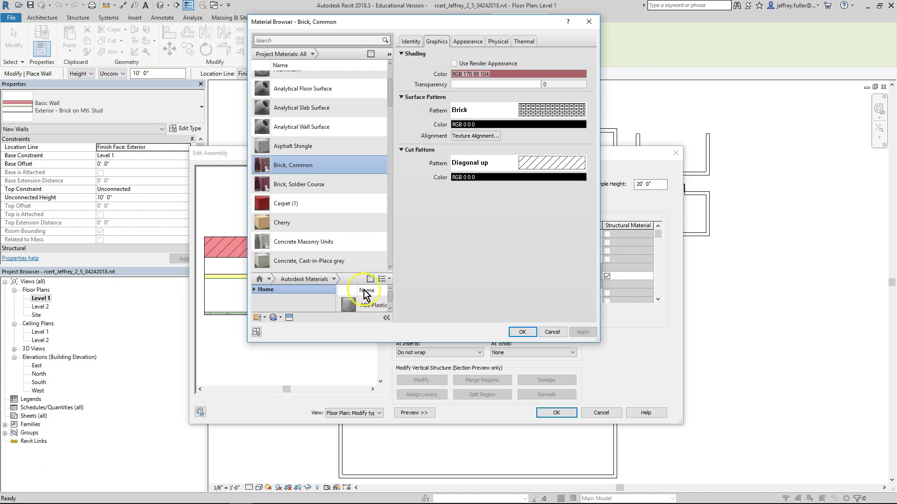
Enlarge the Material Browser and widen the library list to inspect Autodesk Materials' Acrylic
left_click_drag(370, 345, 375, 433)
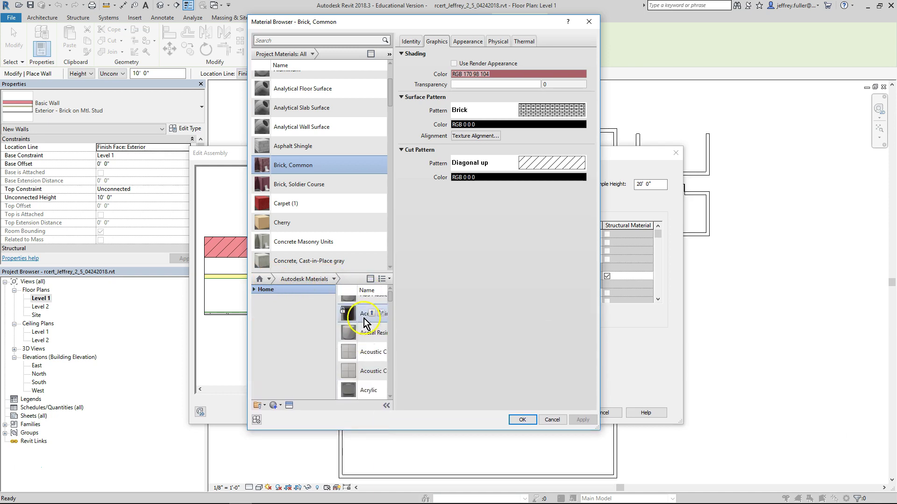
scroll(368, 327, "down", 1)
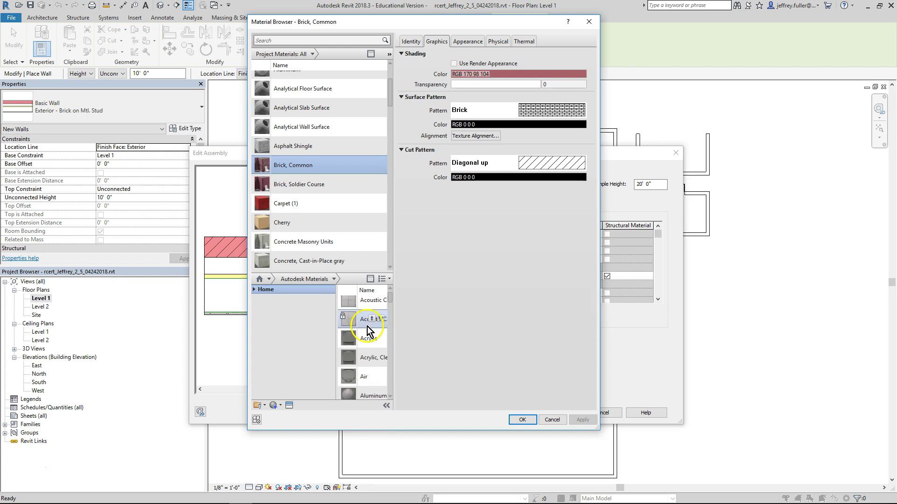
left_click_drag(335, 334, 282, 334)
left_click(329, 337)
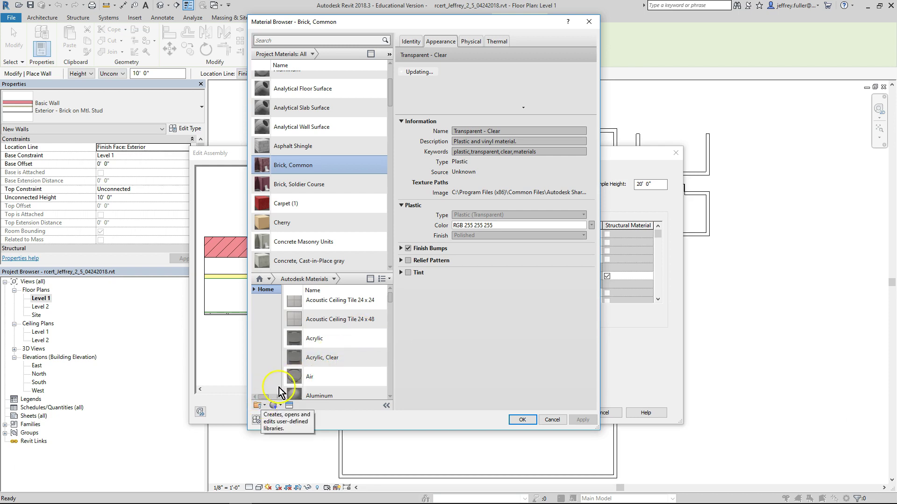
Look through the library management and material creation menus without choosing anything
left_click(258, 406)
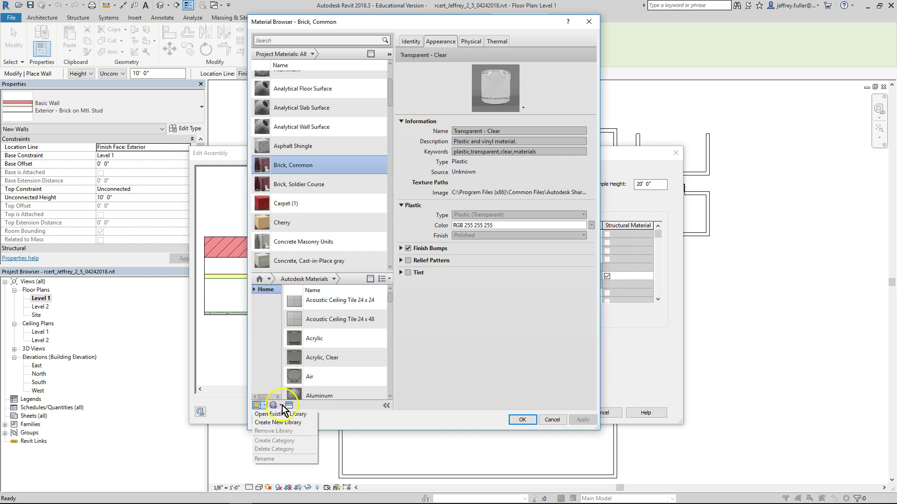
left_click(281, 408)
left_click(279, 405)
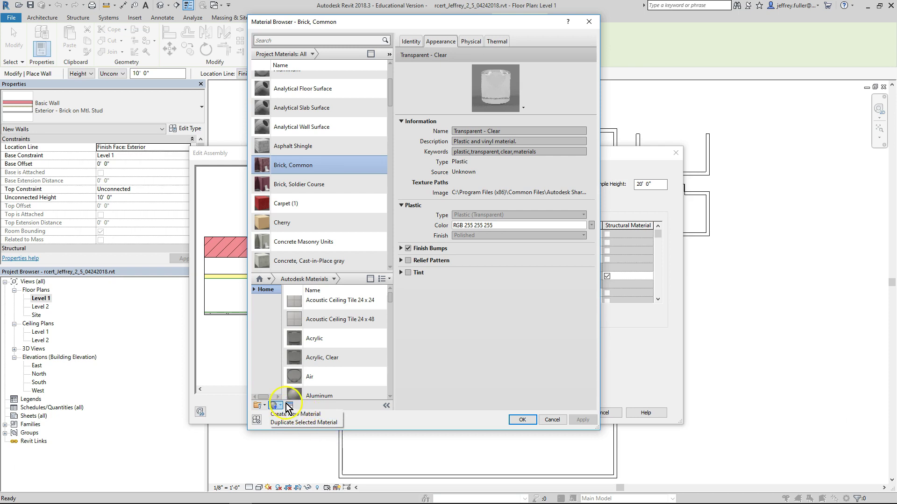
left_click(293, 407)
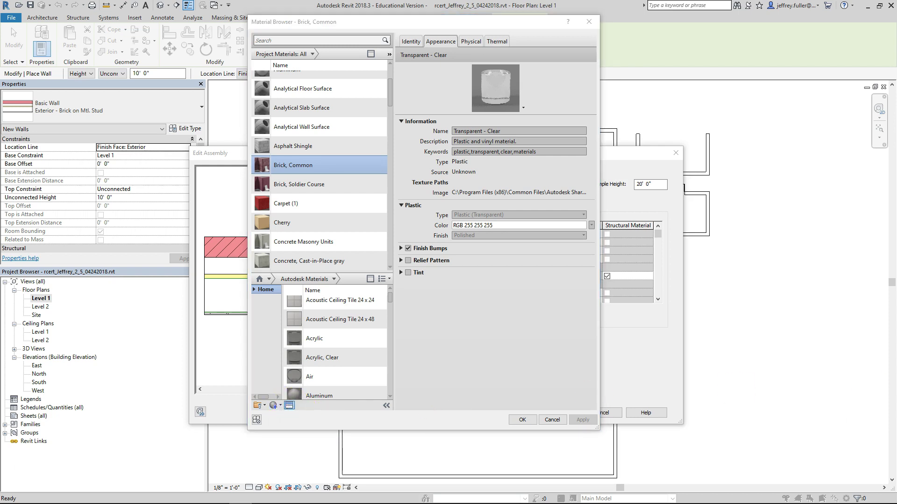
left_click(599, 350)
scroll(300, 178, "up", 1)
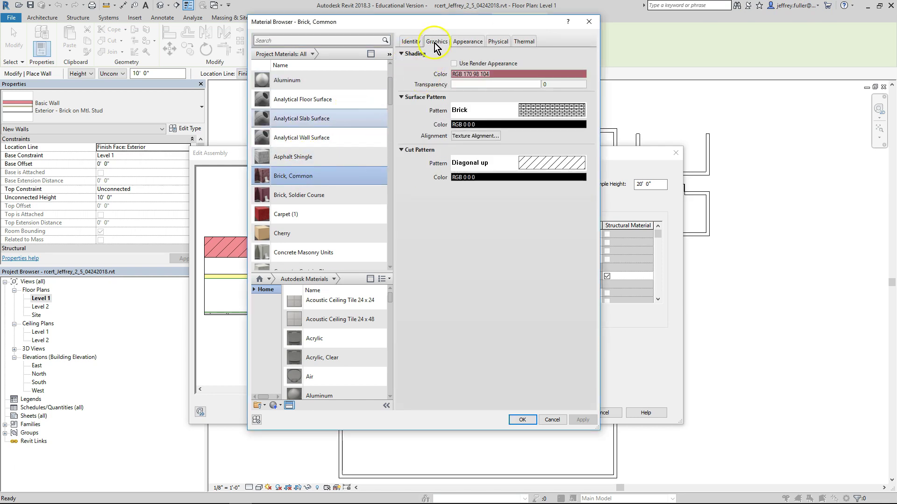
Review Brick, Common's Identity tab and Cost field, then return to its Graphics settings
left_click(411, 41)
left_click(406, 42)
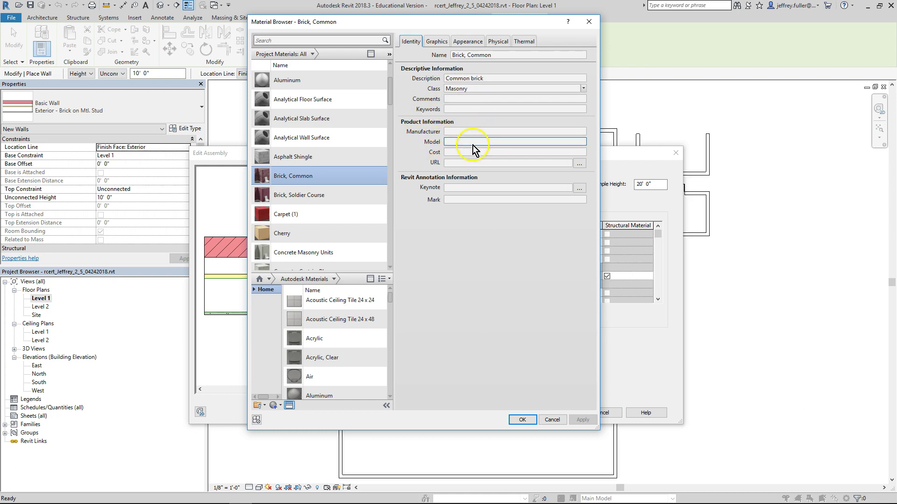
right_click(516, 150)
left_click(430, 167)
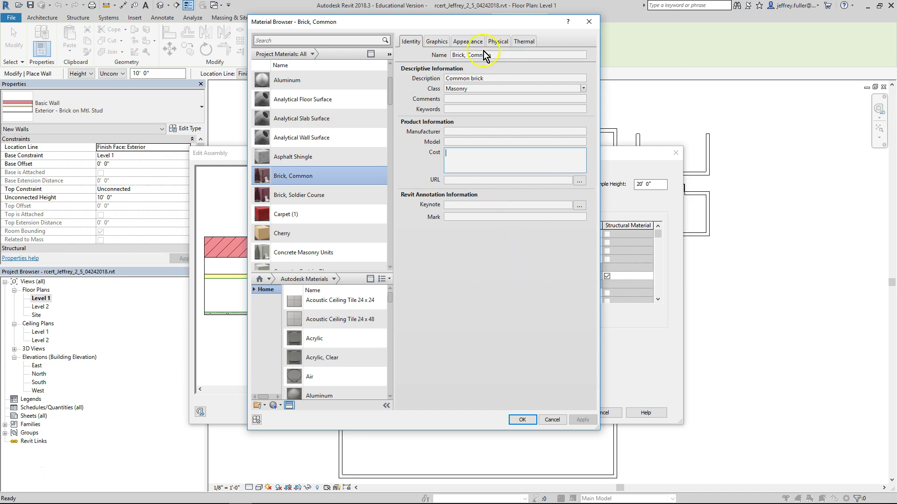
left_click(436, 43)
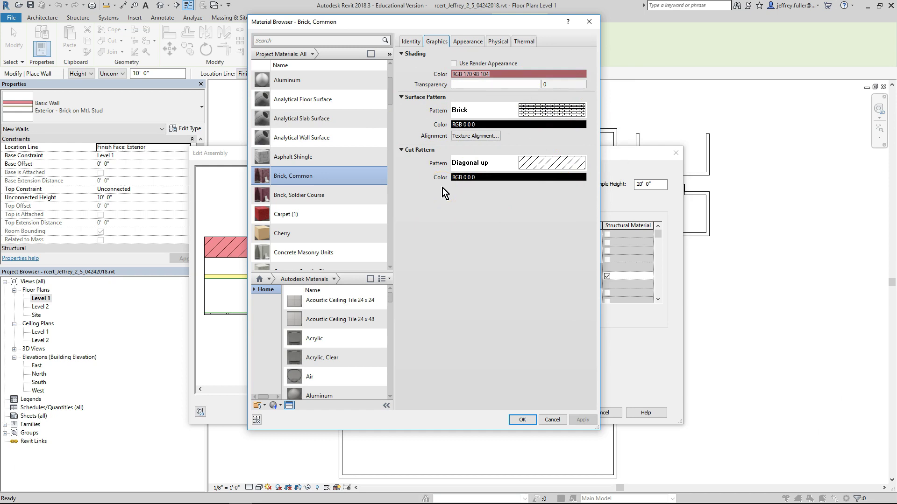
Review Brick, Common's appearance, then show its Physical properties: Common brick, density 121.73 lb/ft³
left_click(467, 41)
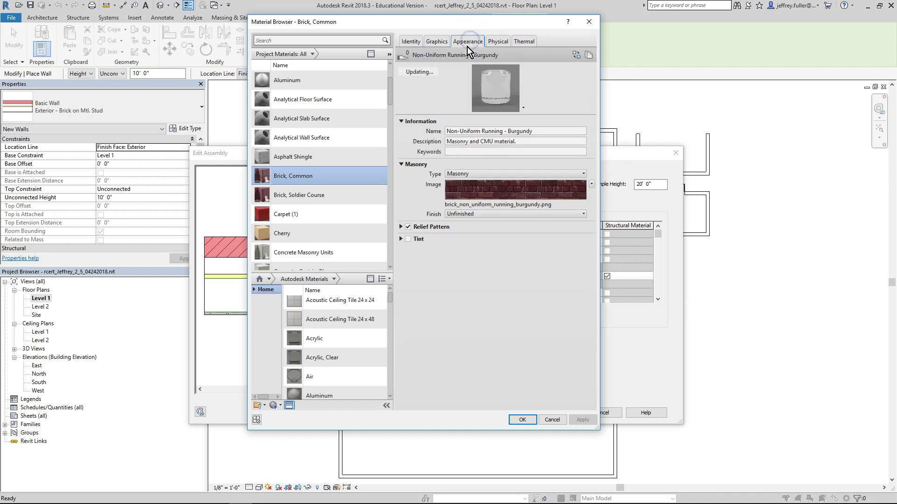
left_click(416, 123)
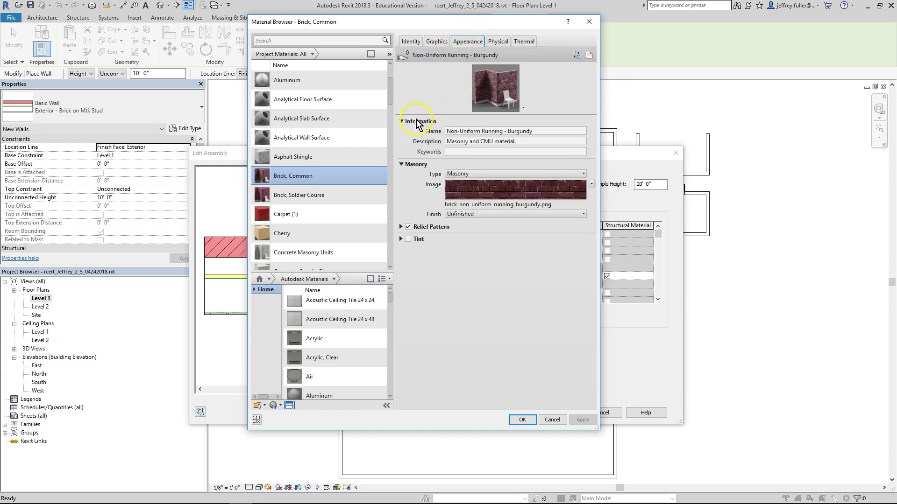
left_click(609, 163)
left_click(501, 40)
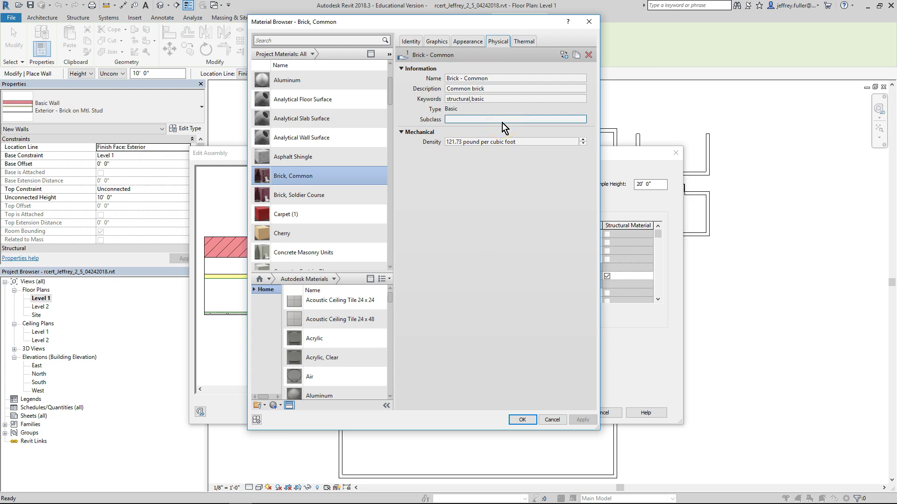
Show Brick, Common's thermal properties and inspect the Brick - Mediumweight asset name
left_click(619, 365)
left_click(525, 42)
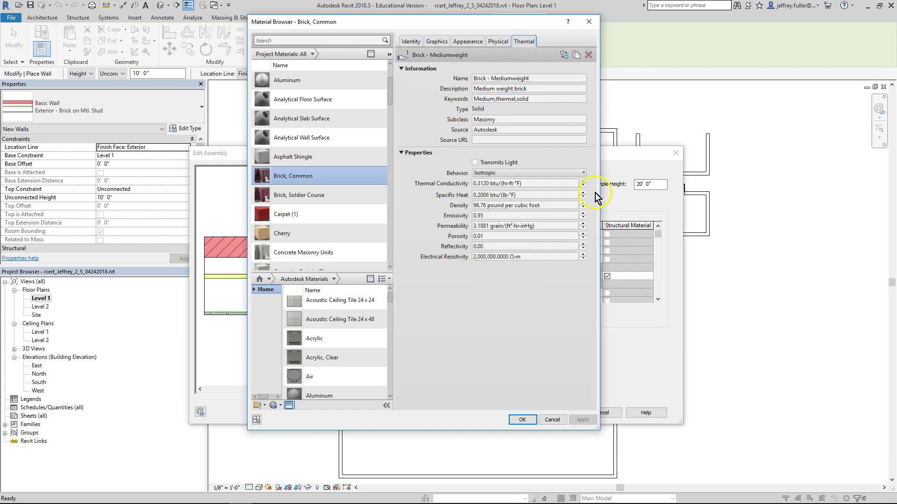
left_click(494, 78)
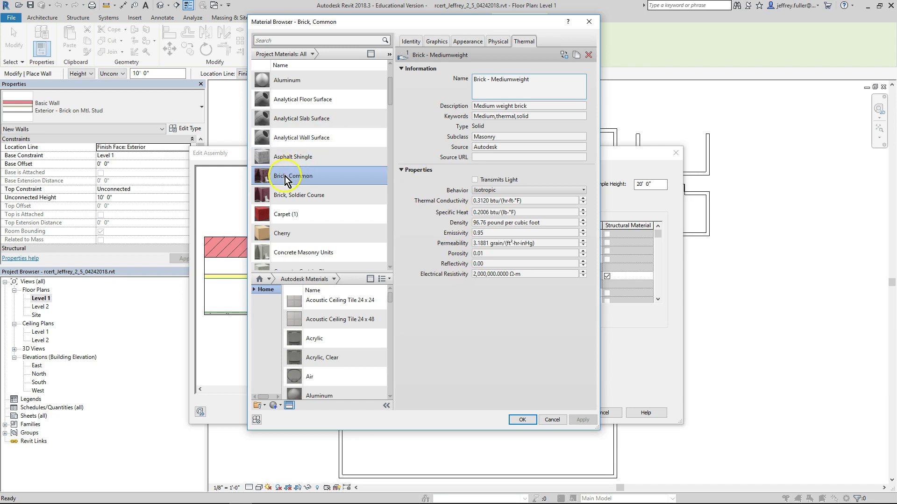
left_click(341, 183)
Accept Brick, Common for the finish layer and review the Core Boundary and 0' 6" Metal Stud Layer
left_click(521, 420)
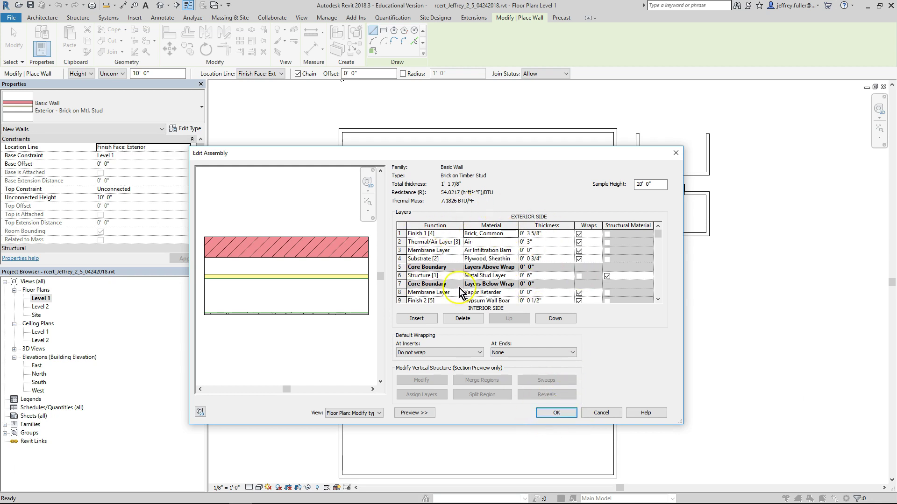
scroll(441, 260, "down", 1)
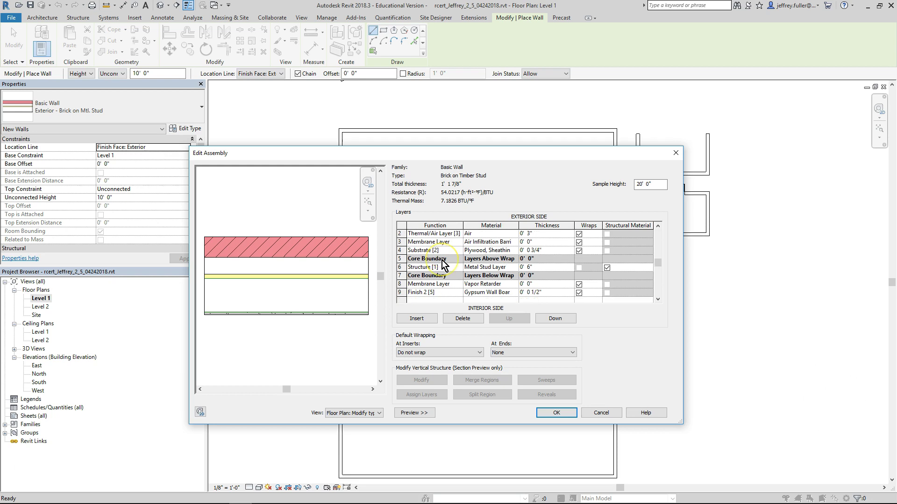
scroll(442, 265, "up", 1)
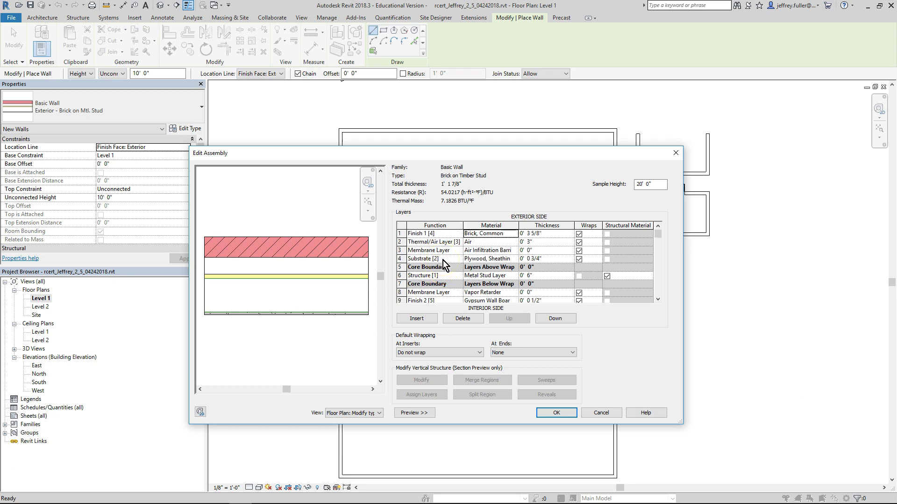
left_click(447, 269)
scroll(451, 274, "down", 1)
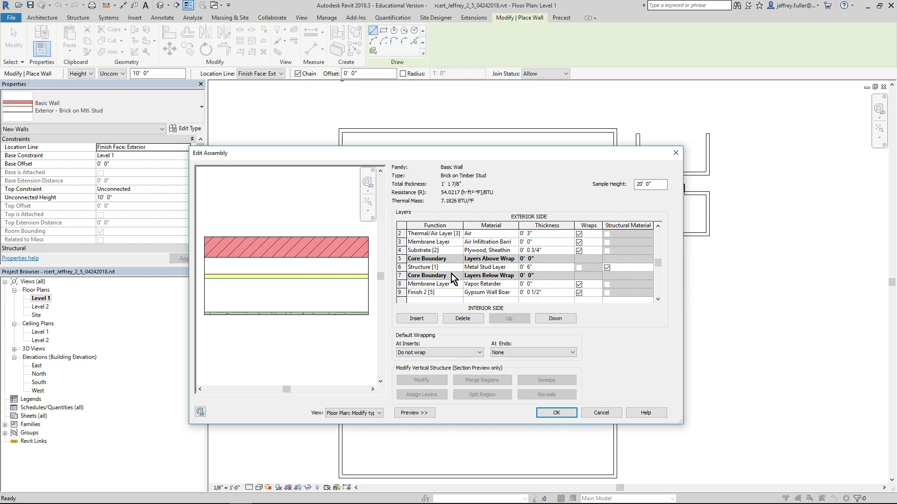
left_click(419, 260)
left_click(489, 268)
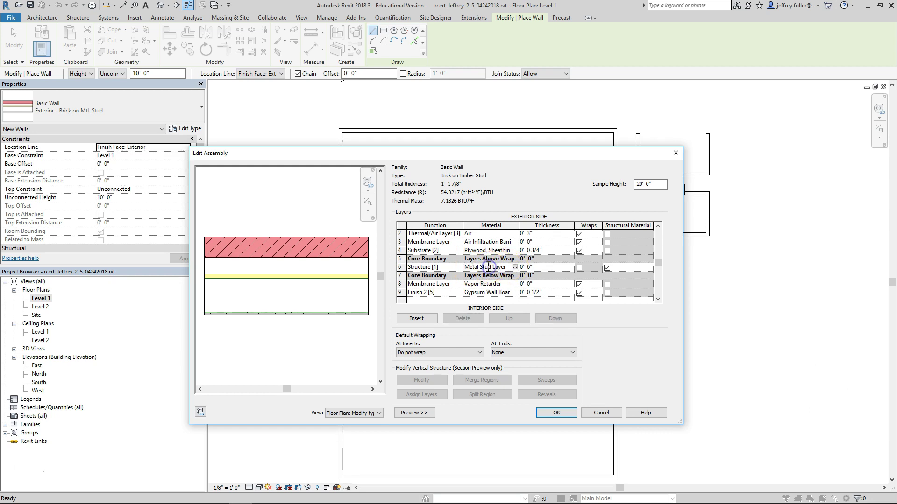
Replace the 0' 6" structure layer's Metal Stud Layer material with Softwood, Lumber
left_click(516, 268)
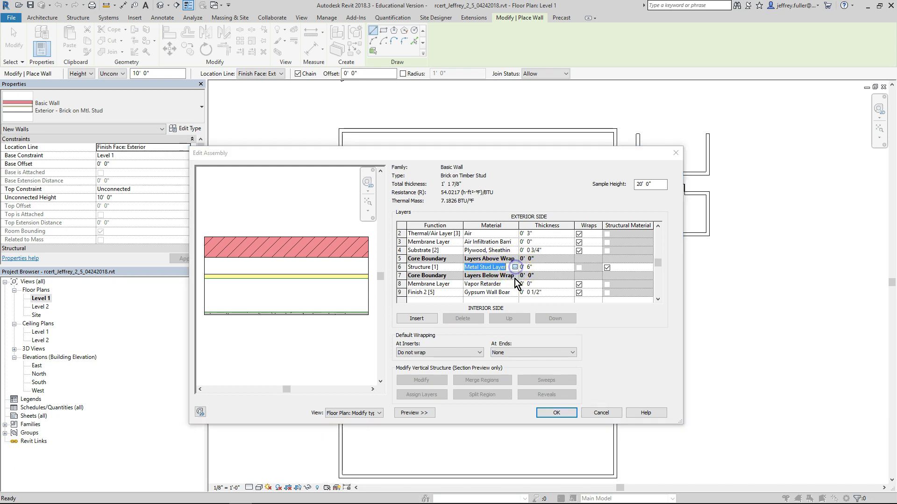
scroll(321, 125, "down", 5)
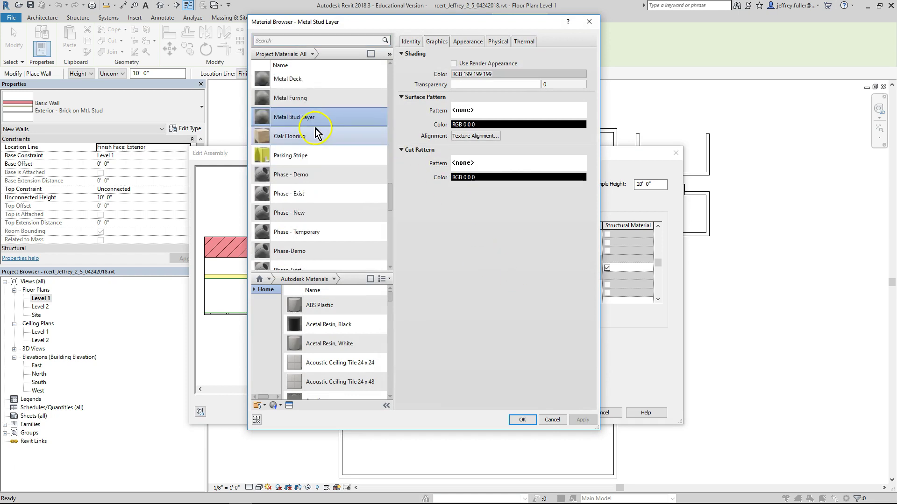
scroll(308, 206, "down", 3)
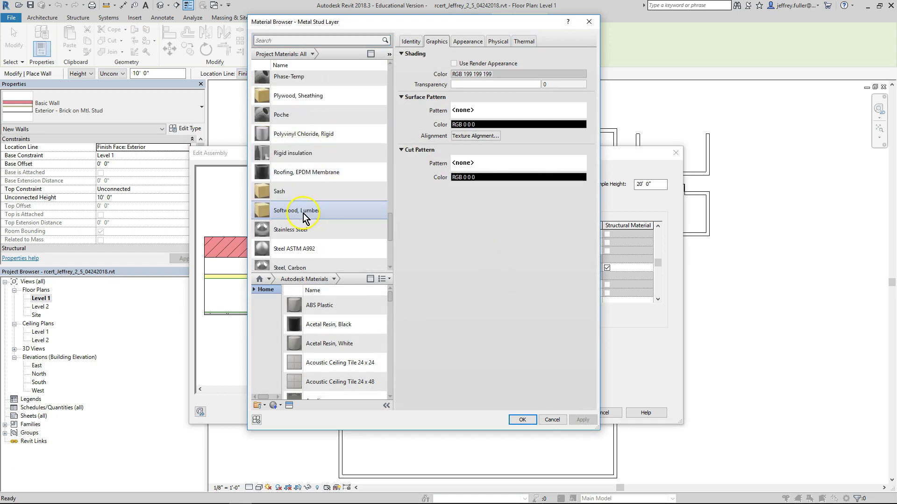
left_click(302, 211)
left_click(522, 419)
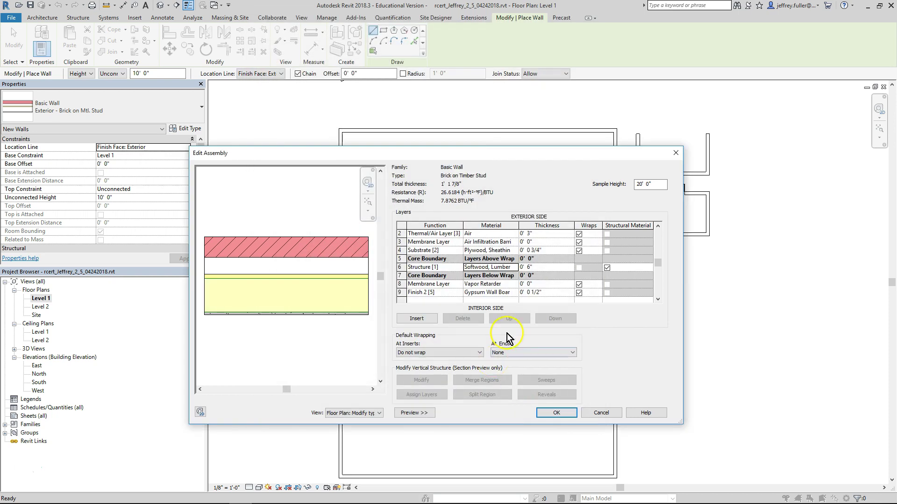
Set the Softwood, Lumber structure layer thickness to 3 1/2", making the wall 11 3/8" total
left_click(535, 267)
left_click(534, 267)
type("3 1/2\"")
key("Tab")
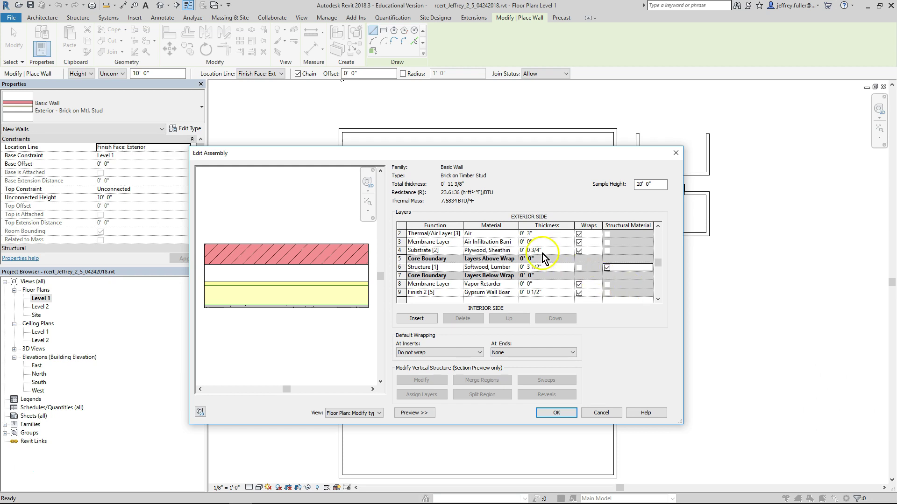
scroll(536, 253, "down", 1)
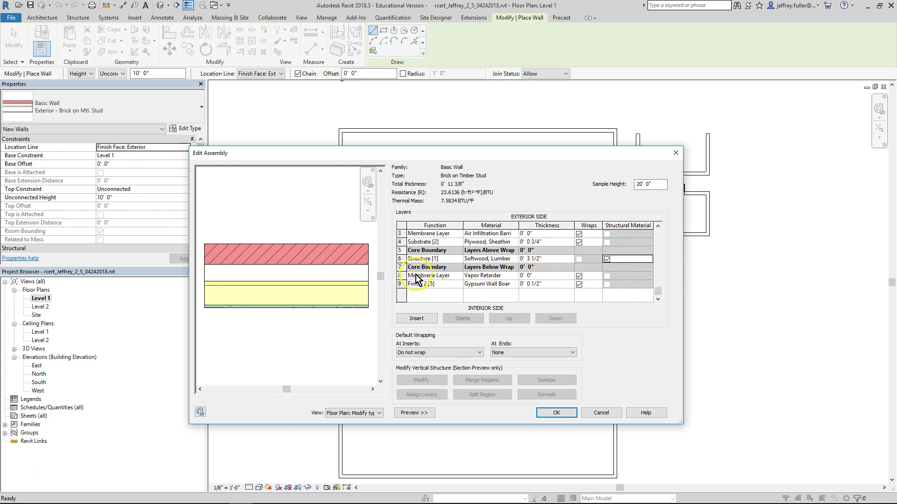
Delete row 8's Membrane Layer, Vapor Retarder from the Brick on Timber Stud assembly
left_click(579, 276)
left_click(579, 284)
left_click(401, 276)
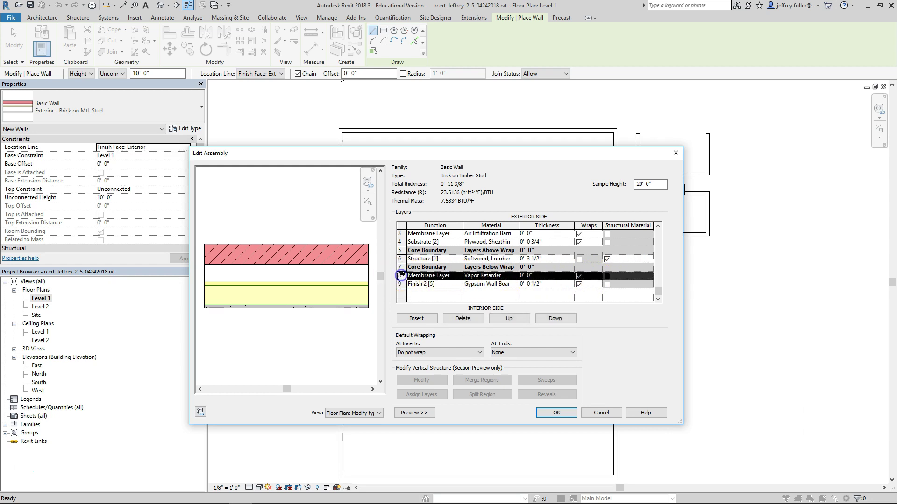
left_click(456, 319)
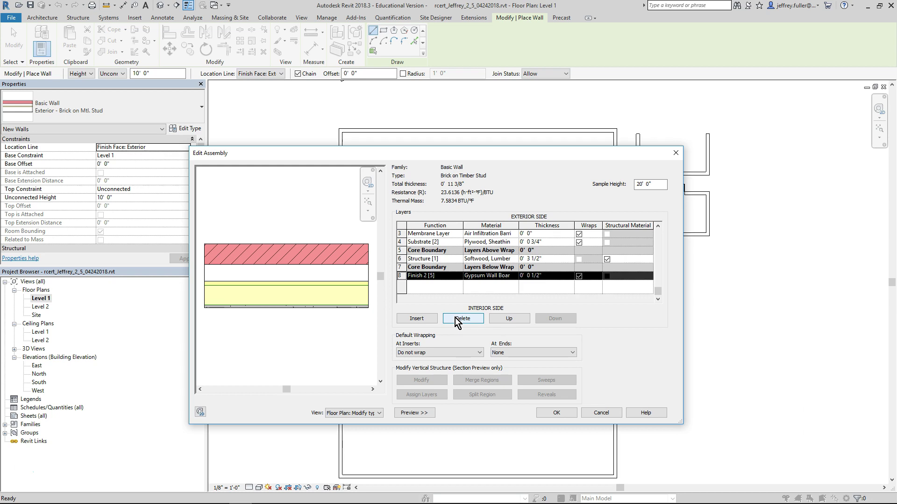
left_click(542, 312)
left_click(438, 337)
Set Default Wrapping At Inserts to Both, then confirm Edit Assembly and Type Properties
left_click(465, 352)
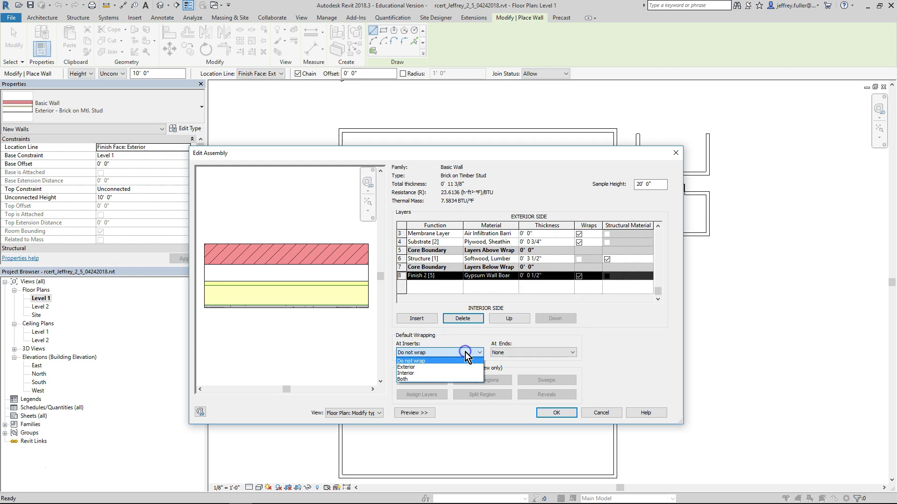
left_click(403, 379)
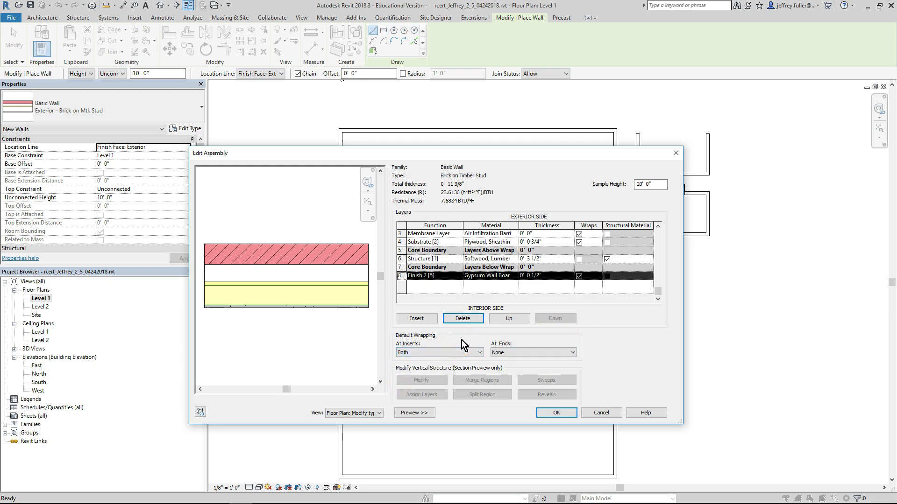
left_click(439, 352)
left_click(424, 377)
left_click(558, 411)
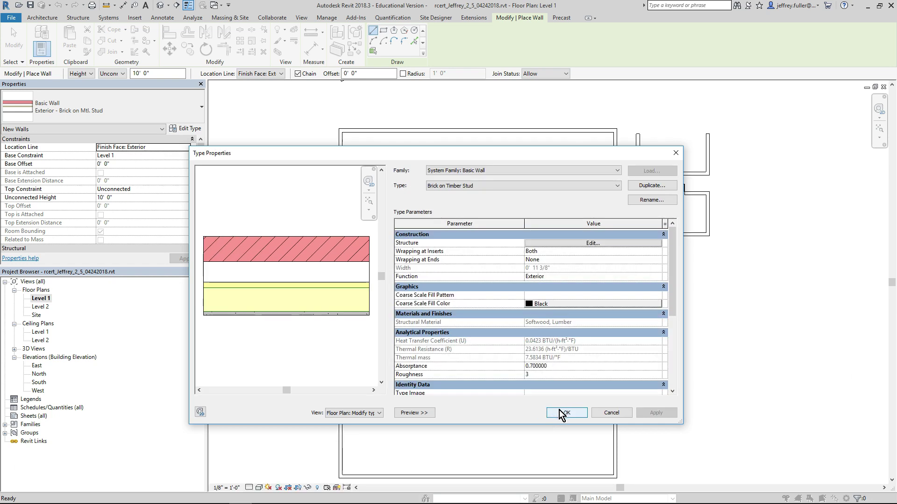
left_click(560, 411)
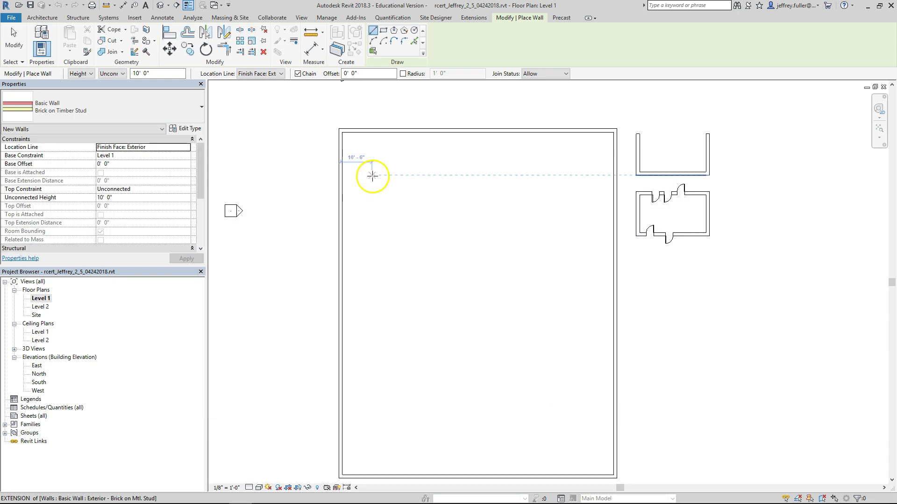
Draw four chained Brick on Timber Stud walls forming a closed rectangle about 51' wide
left_click(392, 166)
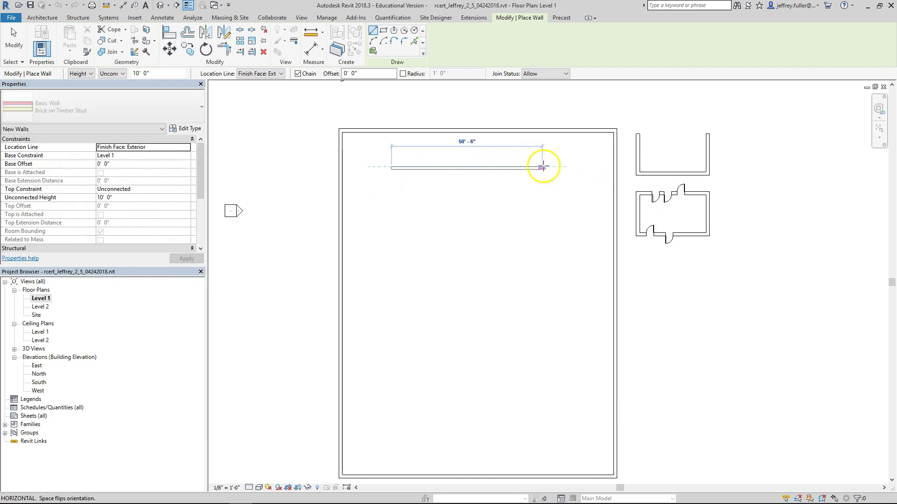
left_click(543, 167)
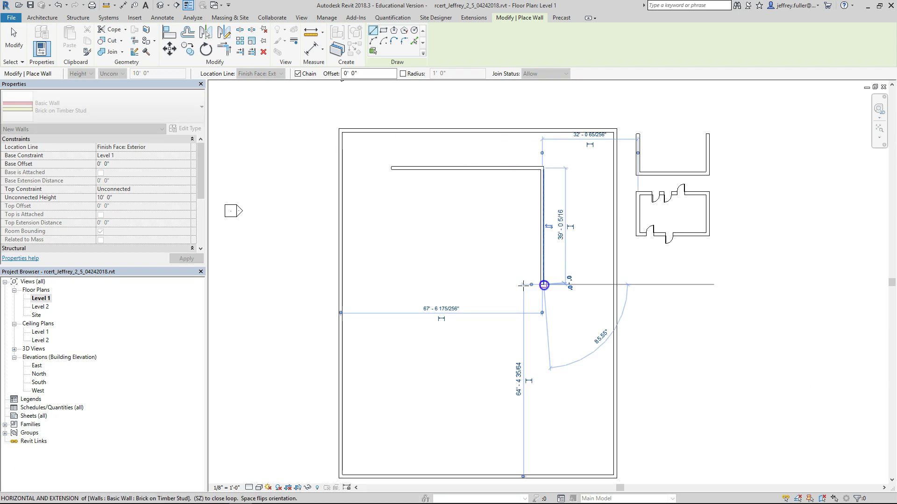
left_click(523, 285)
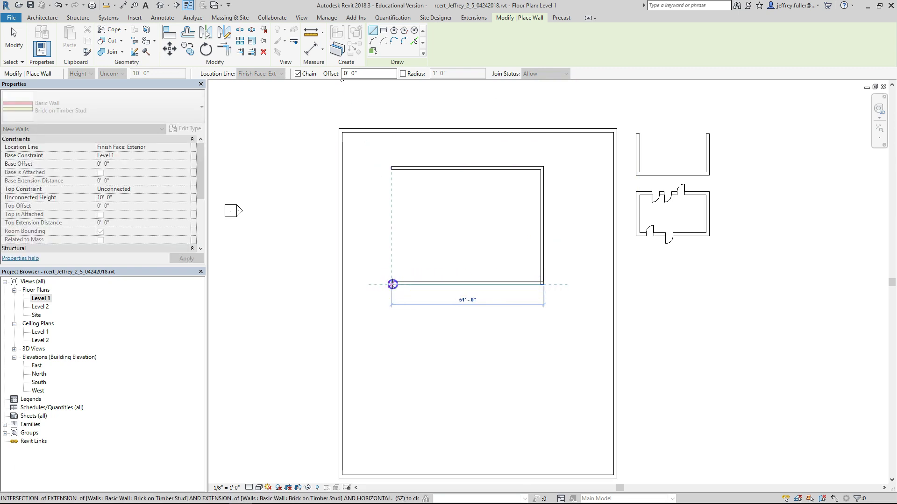
left_click(393, 285)
left_click(391, 167)
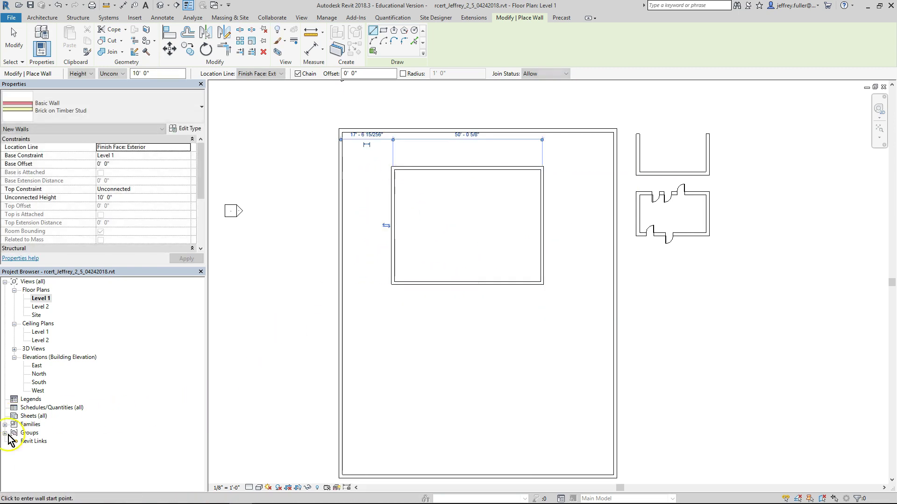